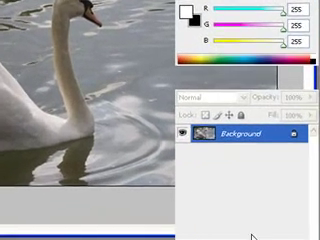
Step: Add an empty Layer 1 above the Background, then hide the side panels and zoom in on the water
{"action": "key", "text": "ctrl+shift+alt+n"}
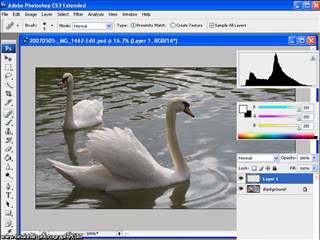
{"action": "key", "text": "shift+Tab"}
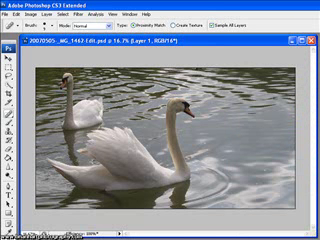
{"action": "key", "text": "ctrl+plus"}
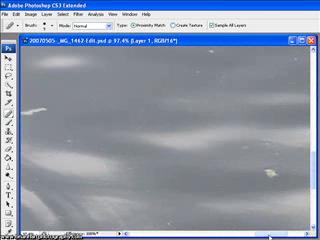
{"action": "mouse_move", "coordinate": [270, 236]}
{"action": "left_mouse_down"}
{"action": "mouse_move", "coordinate": [292, 236]}
{"action": "mouse_move", "coordinate": [274, 236]}
{"action": "left_mouse_up"}
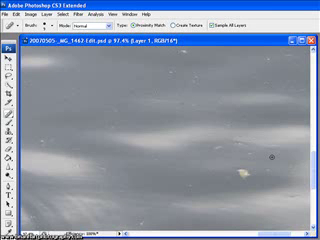
Step: On Layer 1, heal the white and dark specks in the central water and brush out one debris streak
{"action": "left_click", "coordinate": [241, 172]}
{"action": "left_click", "coordinate": [243, 175]}
{"action": "left_click", "coordinate": [240, 171]}
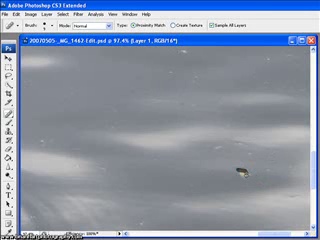
{"action": "left_click", "coordinate": [243, 174]}
{"action": "left_click", "coordinate": [243, 179]}
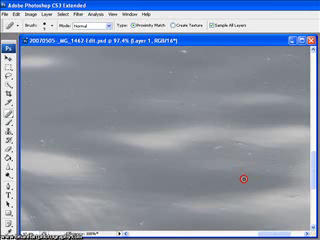
{"action": "left_click", "coordinate": [237, 173]}
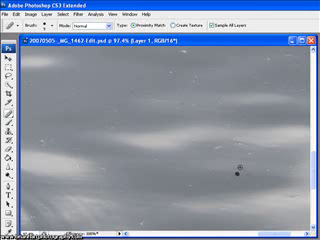
{"action": "left_click", "coordinate": [240, 167]}
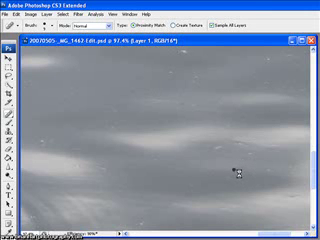
{"action": "left_click", "coordinate": [228, 172]}
{"action": "left_click_drag", "start_coordinate": [207, 147], "coordinate": [224, 143]}
Step: Heal the dust and debris spots in the upper-right and left areas of the water
{"action": "left_click", "coordinate": [207, 127]}
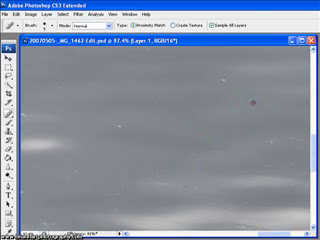
{"action": "left_click", "coordinate": [247, 98]}
{"action": "left_click", "coordinate": [247, 107]}
{"action": "left_click", "coordinate": [248, 106]}
{"action": "left_click", "coordinate": [215, 85]}
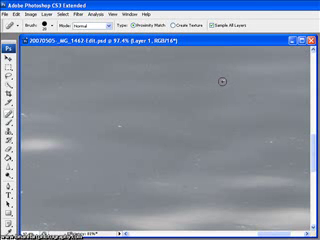
{"action": "left_click", "coordinate": [223, 80]}
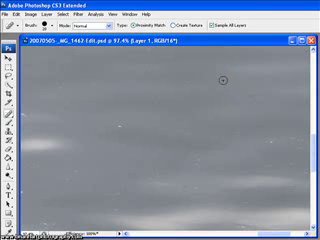
{"action": "left_click", "coordinate": [202, 122]}
{"action": "left_click", "coordinate": [120, 126]}
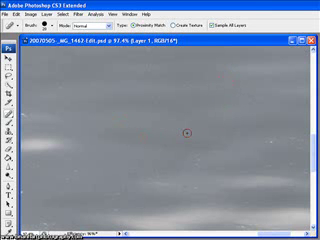
{"action": "left_click", "coordinate": [184, 102]}
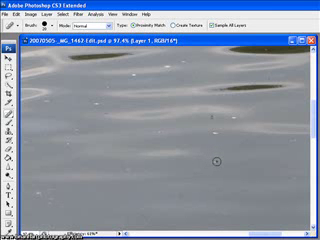
Step: Heal the dark specks in the central water and the debris near the lower-left water
{"action": "left_click", "coordinate": [216, 161]}
{"action": "left_click", "coordinate": [215, 133]}
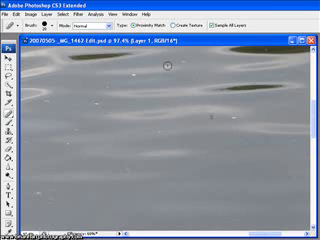
{"action": "left_click", "coordinate": [38, 193]}
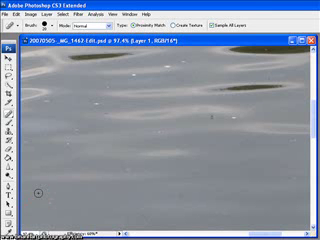
{"action": "left_click", "coordinate": [40, 190]}
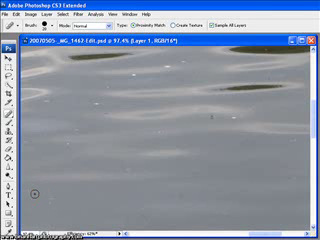
{"action": "left_click_drag", "start_coordinate": [35, 196], "coordinate": [36, 196]}
{"action": "left_click", "coordinate": [38, 196]}
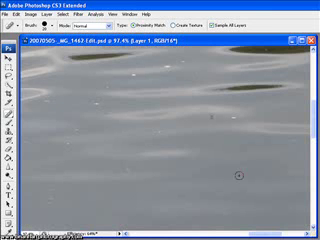
Step: Heal the specks and dark spot around the ripples in the middle of the water
{"action": "left_click", "coordinate": [217, 163]}
{"action": "left_click", "coordinate": [211, 118]}
{"action": "left_click", "coordinate": [211, 117]}
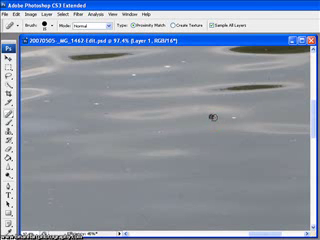
{"action": "left_click", "coordinate": [208, 119]}
{"action": "left_click", "coordinate": [231, 117]}
Step: Remove the stubborn mark and debris streak near the upper ripples
{"action": "left_click", "coordinate": [166, 66]}
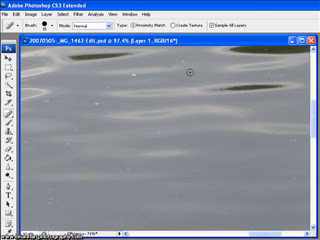
{"action": "left_click", "coordinate": [165, 67]}
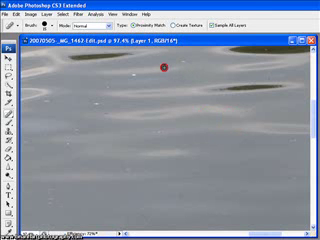
{"action": "left_click", "coordinate": [171, 65]}
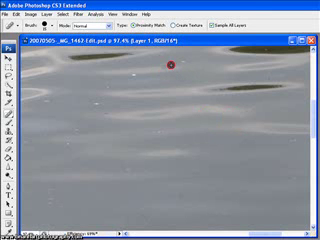
{"action": "left_click", "coordinate": [166, 66]}
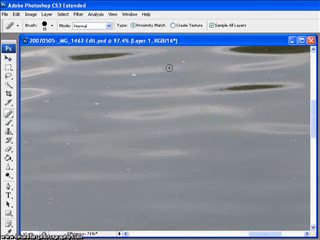
{"action": "left_click", "coordinate": [166, 65]}
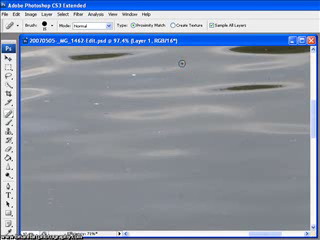
{"action": "left_click", "coordinate": [169, 66]}
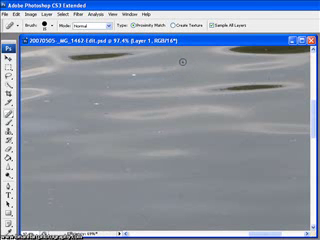
{"action": "left_click_drag", "start_coordinate": [183, 62], "coordinate": [172, 62]}
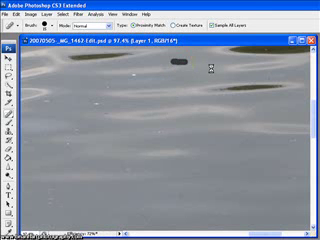
{"action": "left_click", "coordinate": [164, 63]}
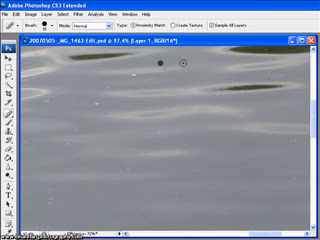
Step: Heal the bottom-left debris, the white splash on the left and a mid-water speck
{"action": "left_click", "coordinate": [133, 75]}
{"action": "left_click", "coordinate": [96, 103]}
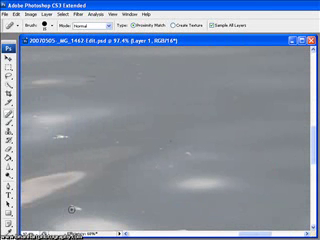
{"action": "left_click_drag", "start_coordinate": [71, 209], "coordinate": [89, 209]}
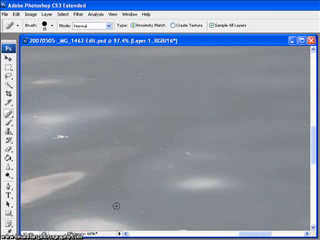
{"action": "left_click", "coordinate": [77, 210]}
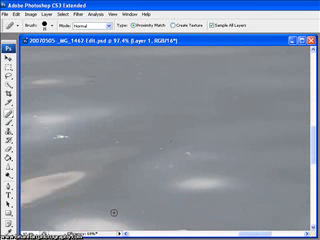
{"action": "left_click_drag", "start_coordinate": [54, 137], "coordinate": [66, 137]}
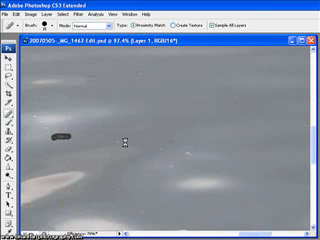
{"action": "left_click", "coordinate": [188, 153]}
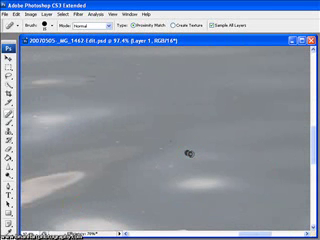
{"action": "scroll", "coordinate": [212, 102], "scroll_direction": "down", "scroll_amount": 1, "text": "alt"}
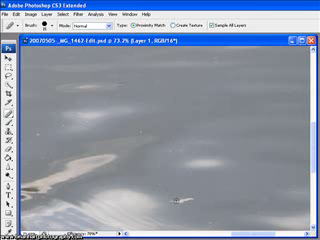
Step: Heal the small white floating object, the small red spot and two more water specks
{"action": "mouse_move", "coordinate": [172, 201]}
{"action": "left_mouse_down"}
{"action": "mouse_move", "coordinate": [189, 201]}
{"action": "mouse_move", "coordinate": [175, 201]}
{"action": "left_mouse_up"}
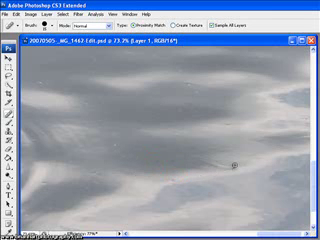
{"action": "left_click", "coordinate": [232, 167]}
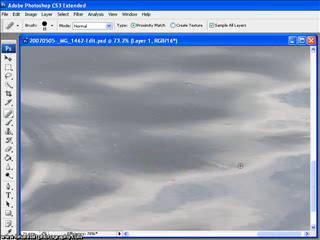
{"action": "mouse_move", "coordinate": [142, 180]}
{"action": "left_mouse_down"}
{"action": "mouse_move", "coordinate": [138, 102]}
{"action": "mouse_move", "coordinate": [88, 167]}
{"action": "left_mouse_up"}
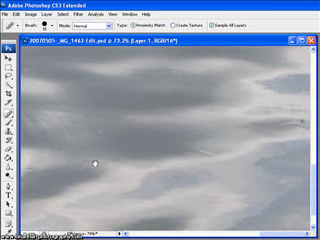
{"action": "left_click_drag", "start_coordinate": [250, 120], "coordinate": [302, 123]}
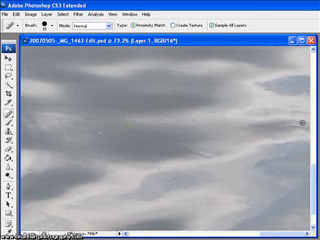
{"action": "left_click", "coordinate": [302, 121], "text": "alt"}
{"action": "scroll", "coordinate": [135, 152], "scroll_direction": "down", "scroll_amount": 3}
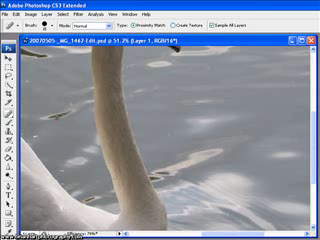
{"action": "scroll", "coordinate": [230, 122], "scroll_direction": "down", "scroll_amount": 1}
{"action": "scroll", "coordinate": [230, 122], "scroll_direction": "down", "scroll_amount": 1}
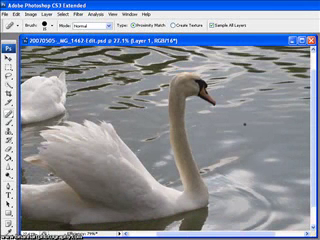
{"action": "scroll", "coordinate": [230, 122], "scroll_direction": "down", "scroll_amount": 1}
{"action": "scroll", "coordinate": [230, 122], "scroll_direction": "down", "scroll_amount": 1}
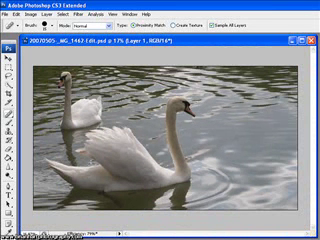
{"action": "key", "text": "Delete"}
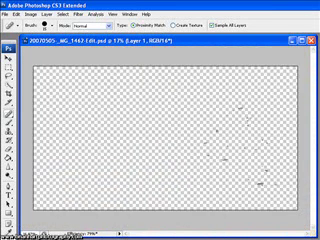
{"action": "key", "text": "ctrl+z"}
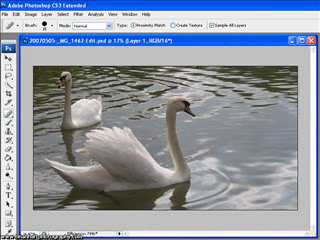
{"action": "key", "text": "ctrl+z"}
{"action": "key", "text": "ctrl+z"}
Step: Add a Curves adjustment layer with its midpoint raised slightly to brighten the photo
{"action": "key", "text": "shift+Tab"}
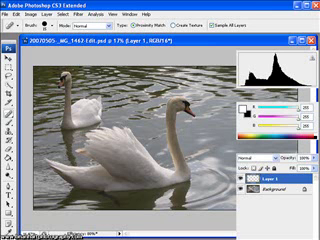
{"action": "left_click", "coordinate": [272, 236]}
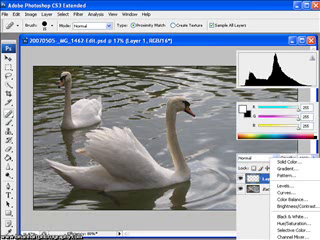
{"action": "left_click", "coordinate": [283, 193]}
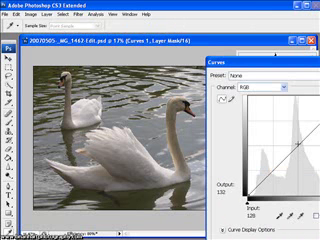
{"action": "left_click", "coordinate": [297, 146]}
{"action": "left_click_drag", "start_coordinate": [297, 146], "coordinate": [296, 142]}
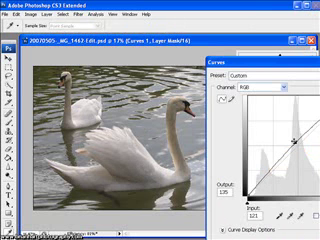
{"action": "key", "text": "Return"}
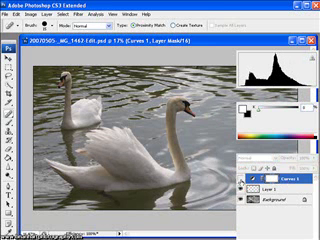
Step: Toggle the Curves layer off and on to compare, then hide the panels
{"action": "left_click", "coordinate": [241, 177]}
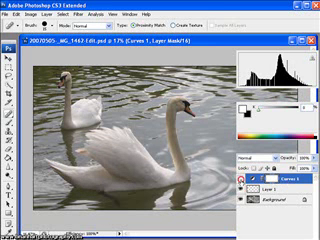
{"action": "left_click", "coordinate": [241, 177]}
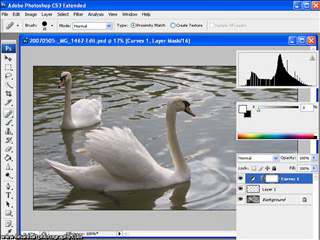
{"action": "key", "text": "Tab"}
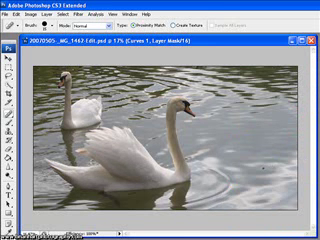
{"action": "scroll", "coordinate": [267, 130], "scroll_direction": "up", "scroll_amount": 2}
{"action": "scroll", "coordinate": [265, 125], "scroll_direction": "up", "scroll_amount": 1}
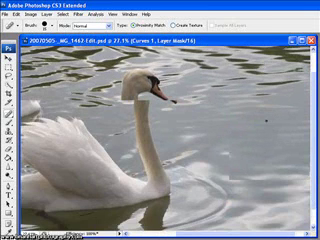
{"action": "scroll", "coordinate": [262, 118], "scroll_direction": "up", "scroll_amount": 2}
{"action": "scroll", "coordinate": [260, 112], "scroll_direction": "down", "scroll_amount": 2}
{"action": "scroll", "coordinate": [260, 112], "scroll_direction": "down", "scroll_amount": 2}
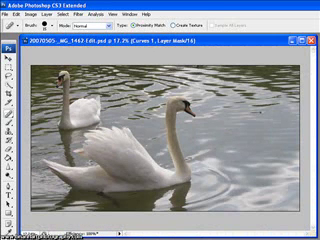
{"action": "scroll", "coordinate": [260, 112], "scroll_direction": "down", "scroll_amount": 1}
{"action": "scroll", "coordinate": [260, 112], "scroll_direction": "up", "scroll_amount": 1}
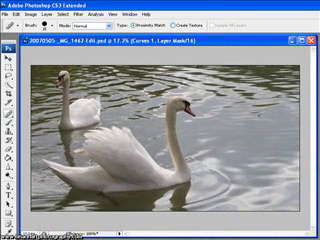
{"action": "scroll", "coordinate": [233, 123], "scroll_direction": "up", "scroll_amount": 2}
{"action": "scroll", "coordinate": [233, 123], "scroll_direction": "up", "scroll_amount": 2}
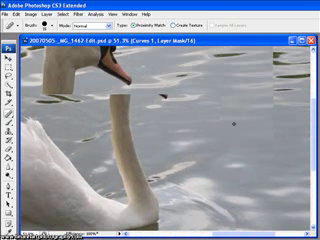
{"action": "scroll", "coordinate": [233, 123], "scroll_direction": "up", "scroll_amount": 1}
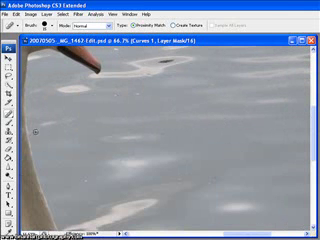
{"action": "scroll", "coordinate": [254, 168], "scroll_direction": "down", "scroll_amount": 1}
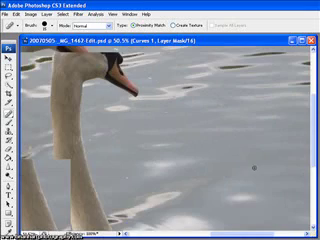
{"action": "scroll", "coordinate": [254, 168], "scroll_direction": "down", "scroll_amount": 2}
{"action": "scroll", "coordinate": [168, 140], "scroll_direction": "down", "scroll_amount": 2}
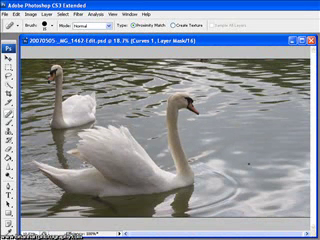